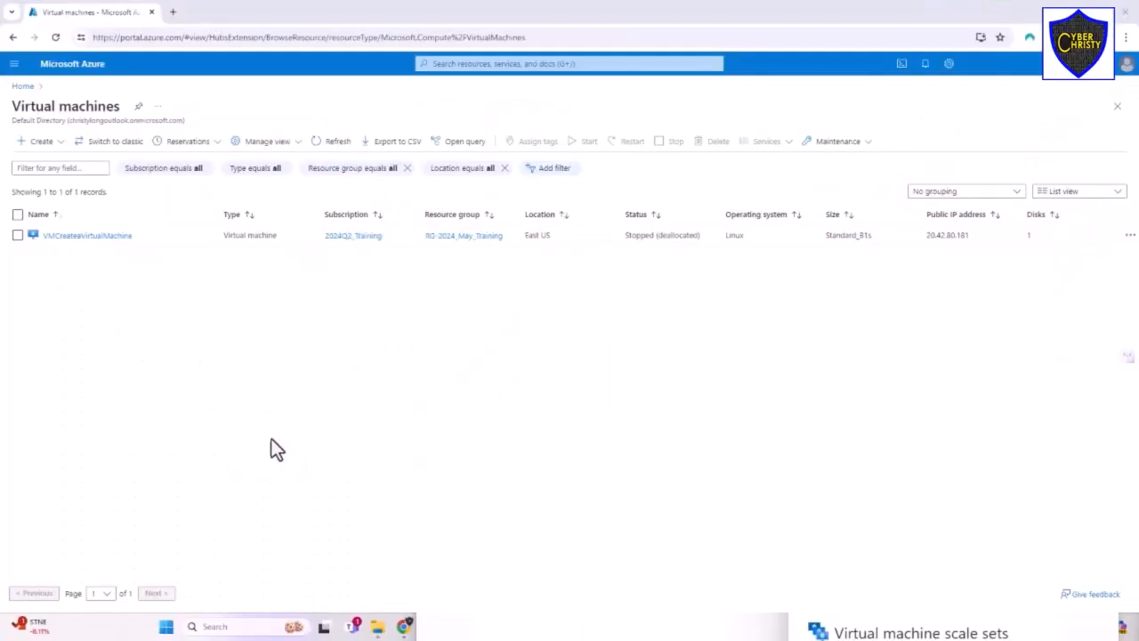
- Start creating an Azure virtual machine with preset configuration, continuing with the default workload choices
left_click(42, 144)
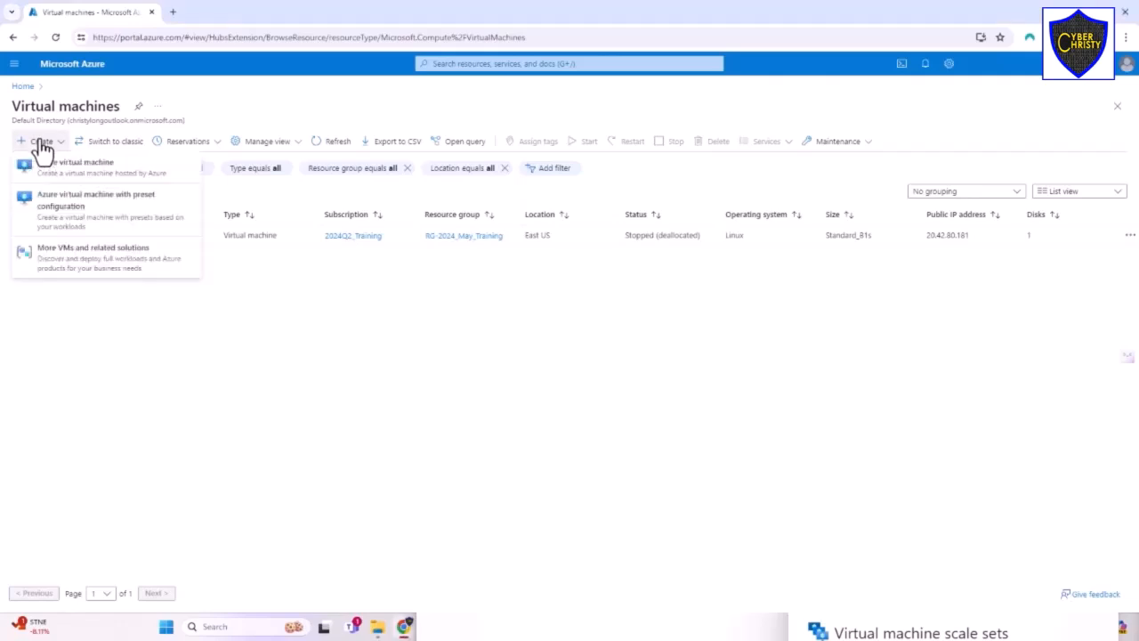
left_click(64, 218)
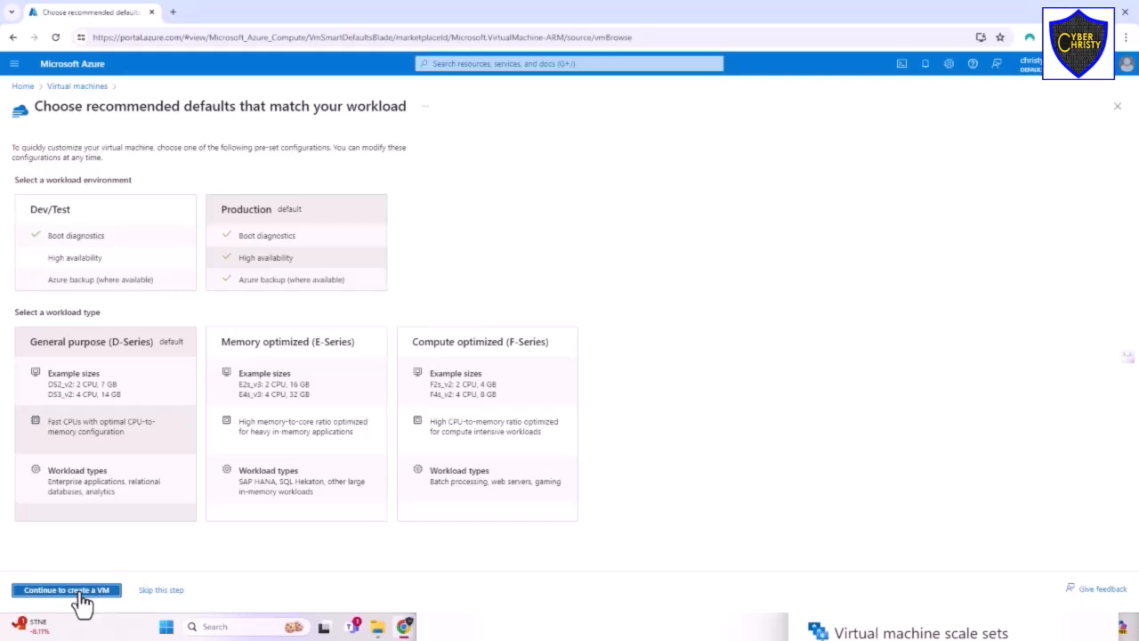
left_click(82, 592)
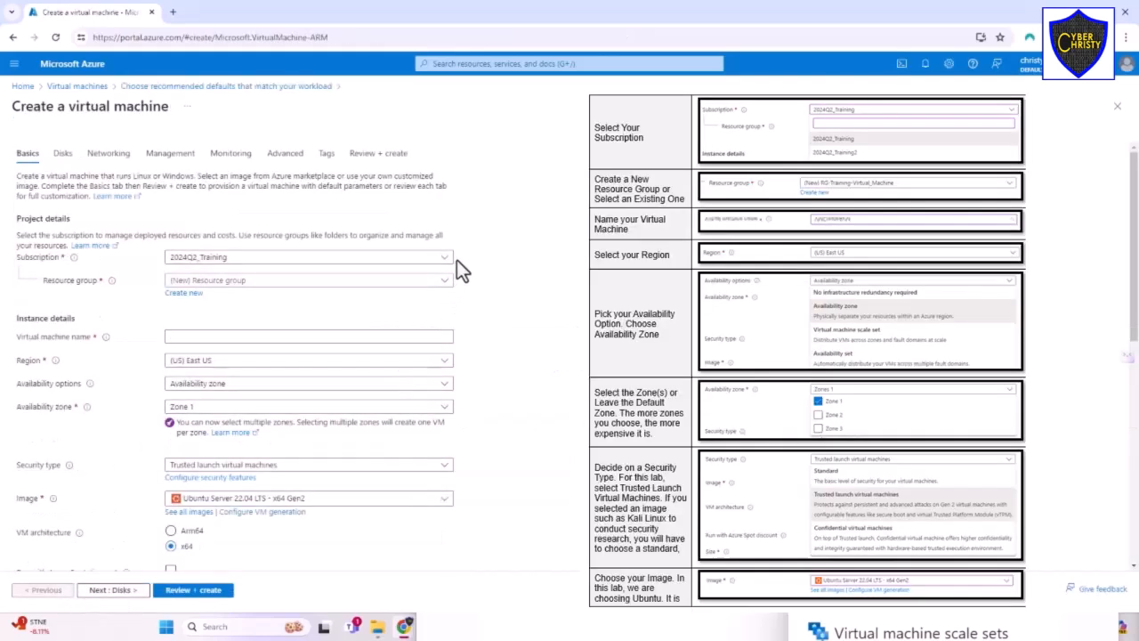
- Select the 2024Q2_Training subscription and the existing RG-2024_May_Training resource group
left_click(444, 259)
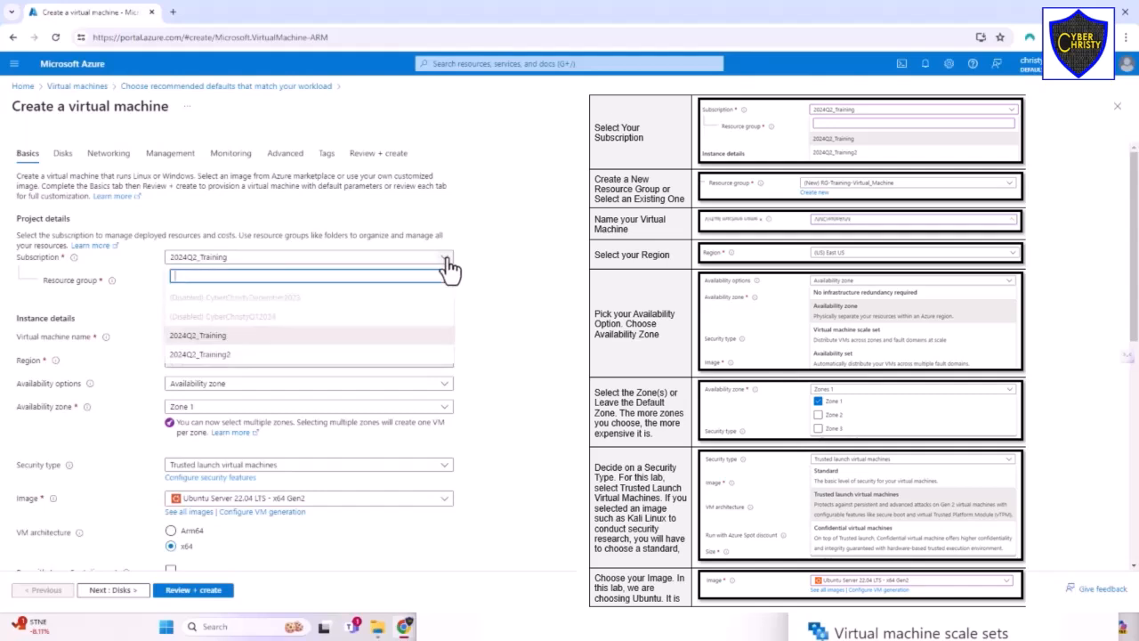
left_click(279, 337)
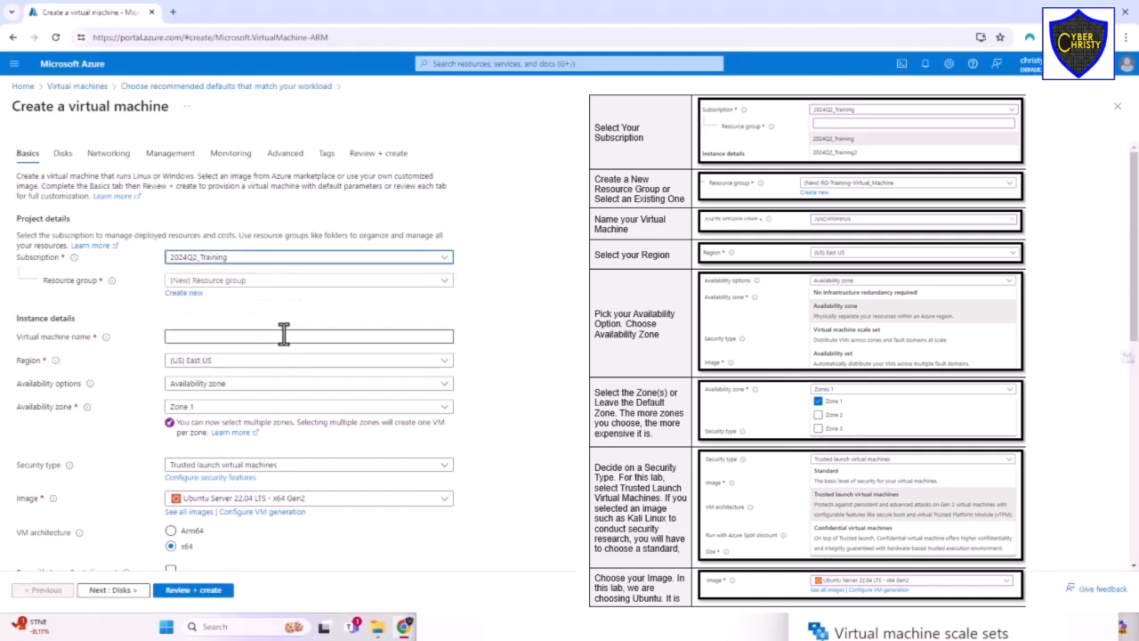
left_click(328, 282)
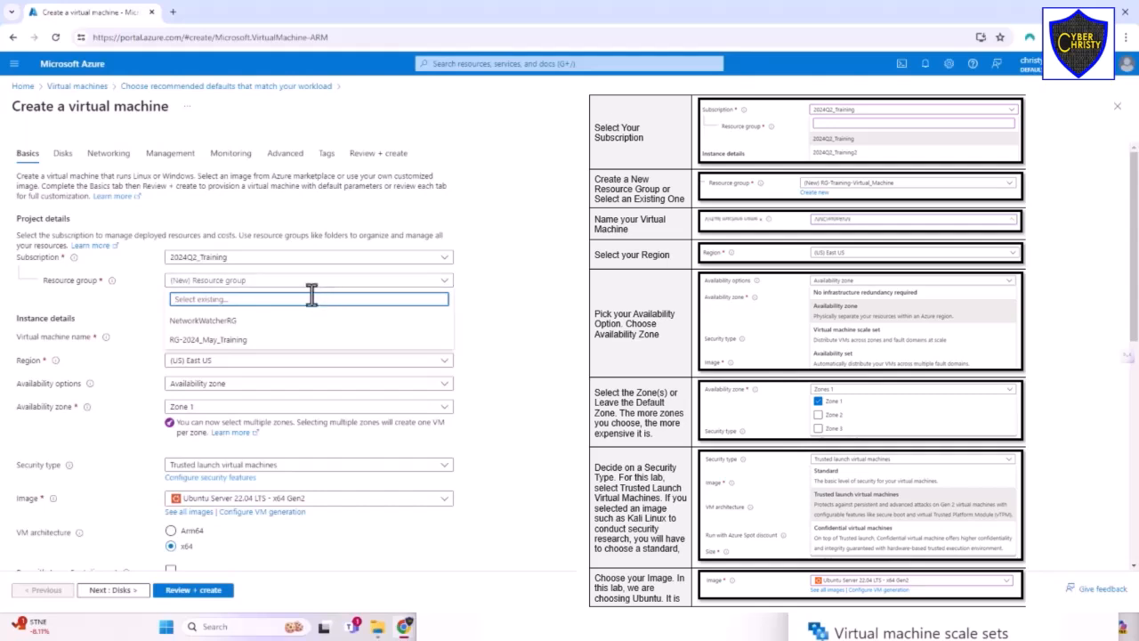
left_click(251, 341)
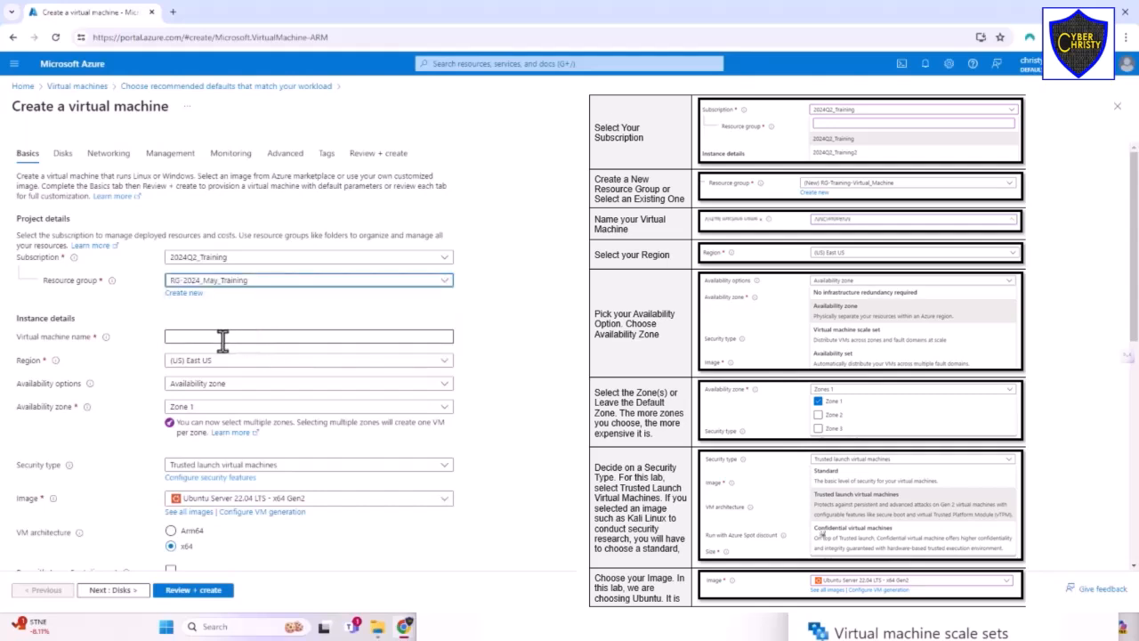
- Name the virtual machine VMCreateAVM
left_click(222, 337)
type("VMCreate4")
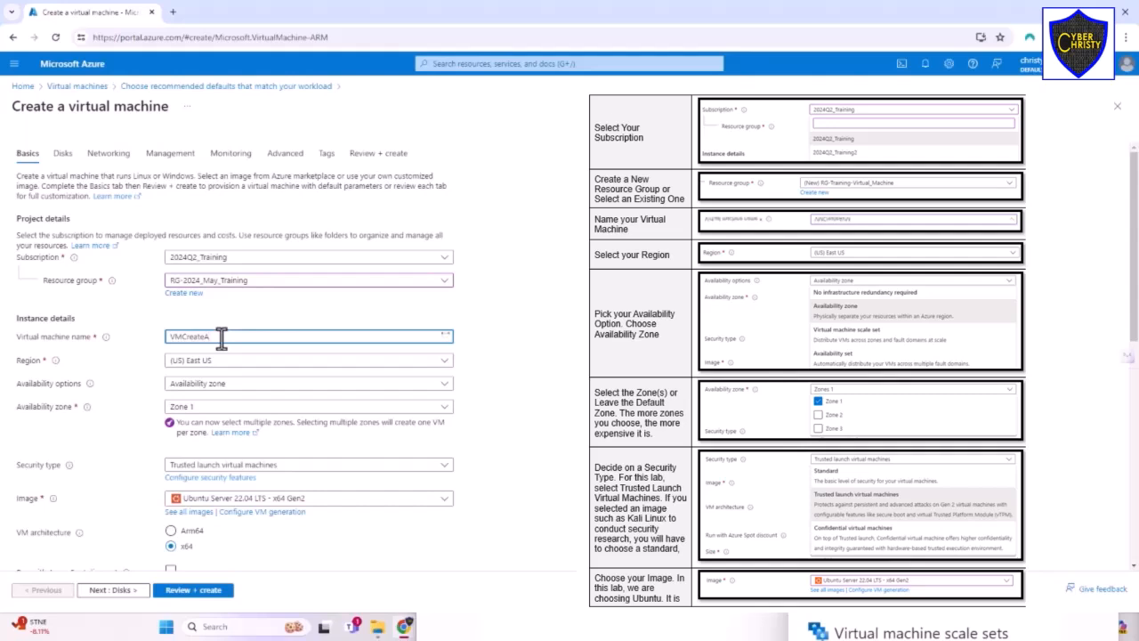
type("VM")
left_click(216, 366)
left_click(223, 158)
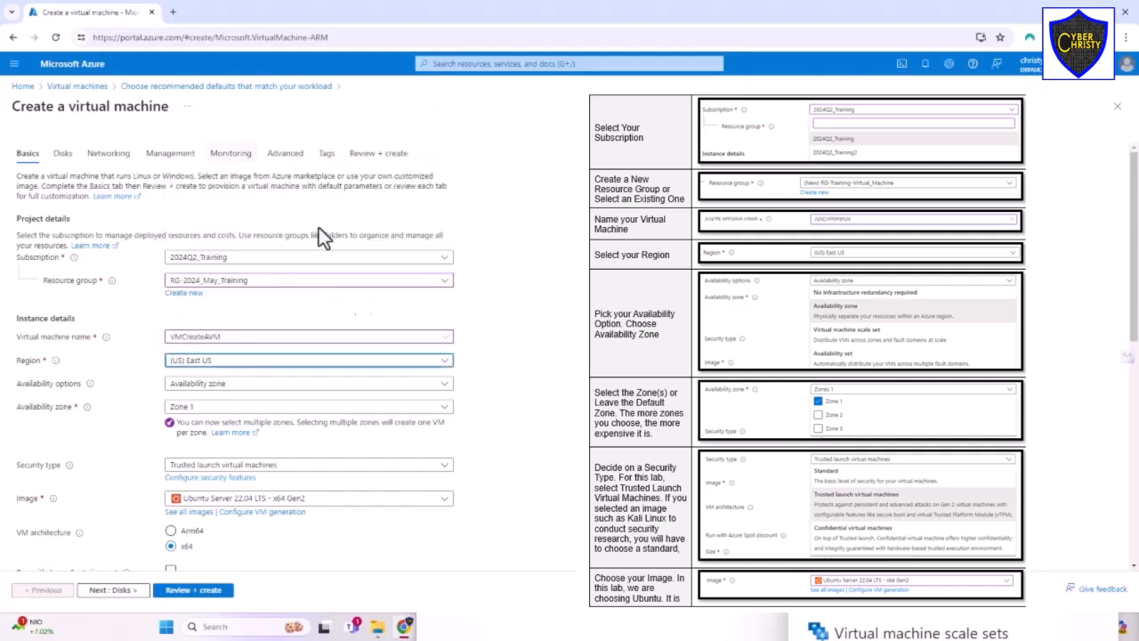
- Inspect the availability zone and image options without changing them
left_click(209, 409)
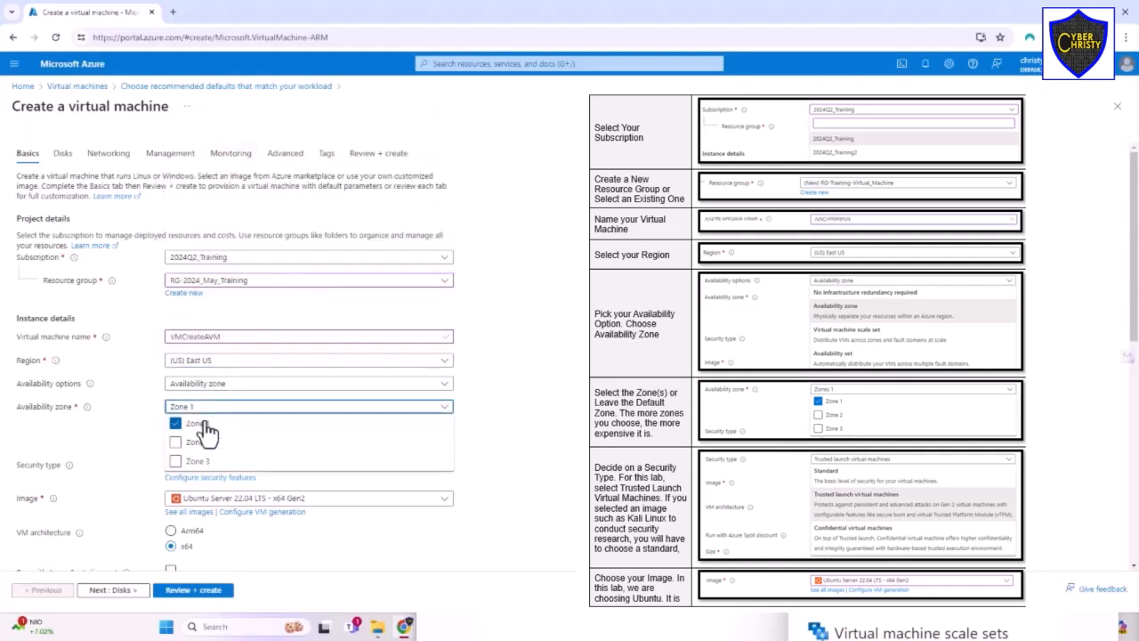
left_click(357, 429)
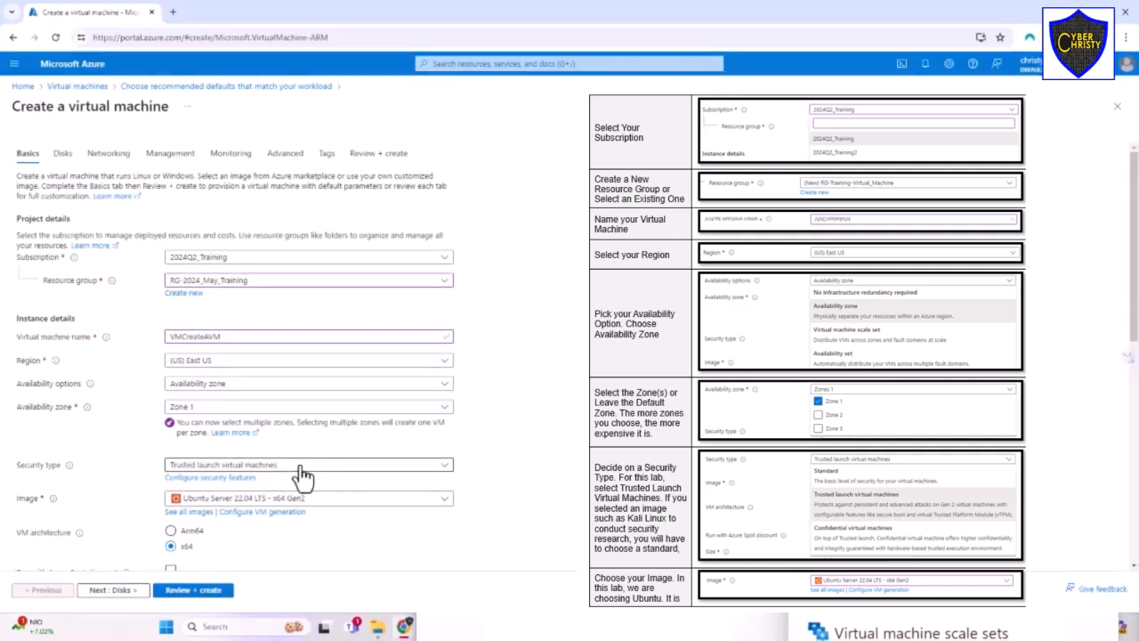
left_click(275, 503)
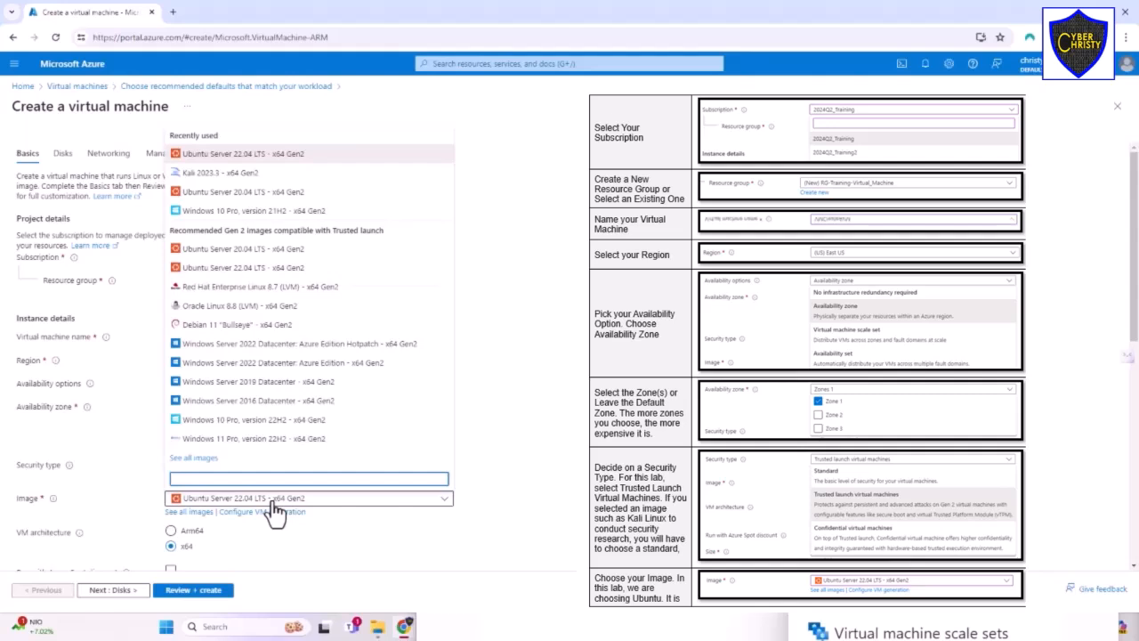
left_click(478, 511)
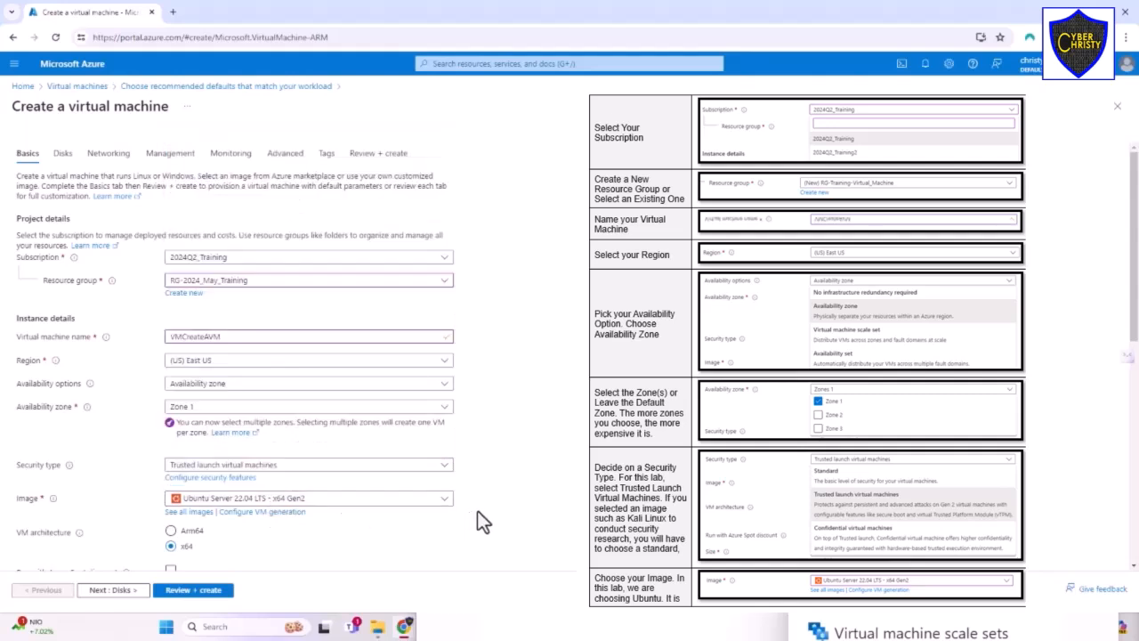
left_click(275, 504)
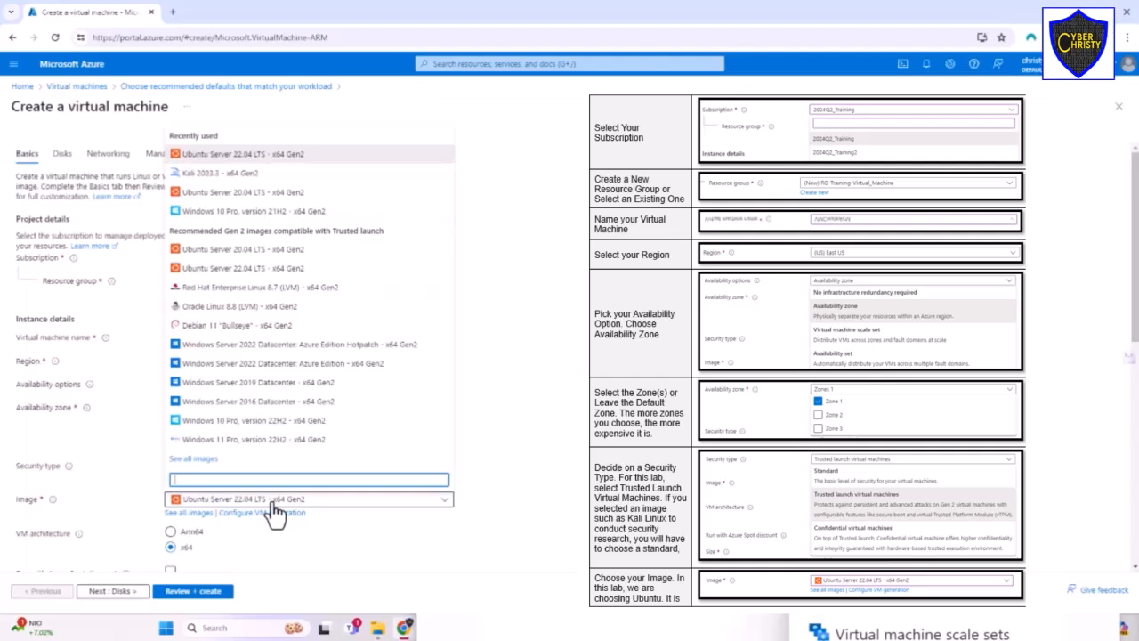
left_click(274, 504)
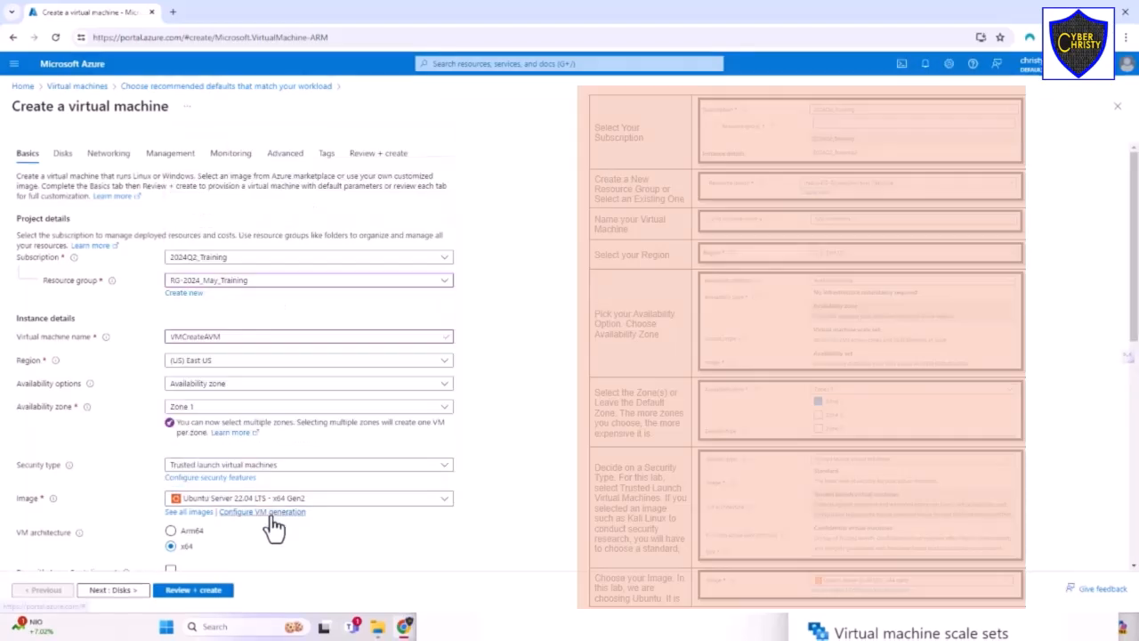
- Switch the administrator authentication type to Password and set the username to UbuntuUser
scroll(274, 520, "down", 1)
scroll(274, 525, "down", 1)
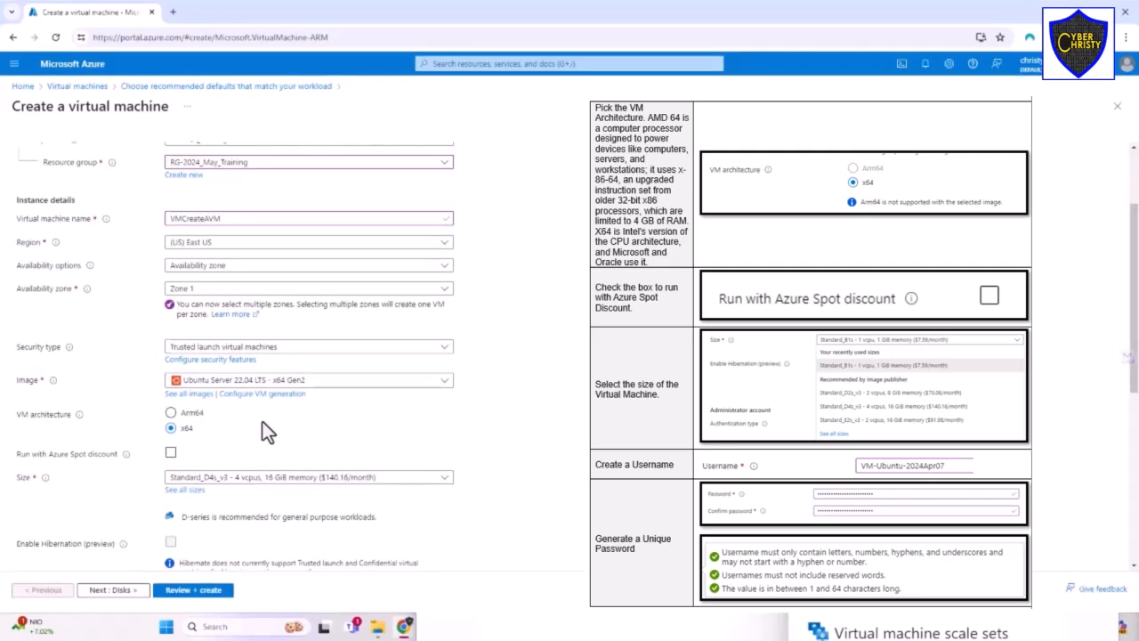
scroll(262, 421, "down", 1)
scroll(258, 417, "up", 2)
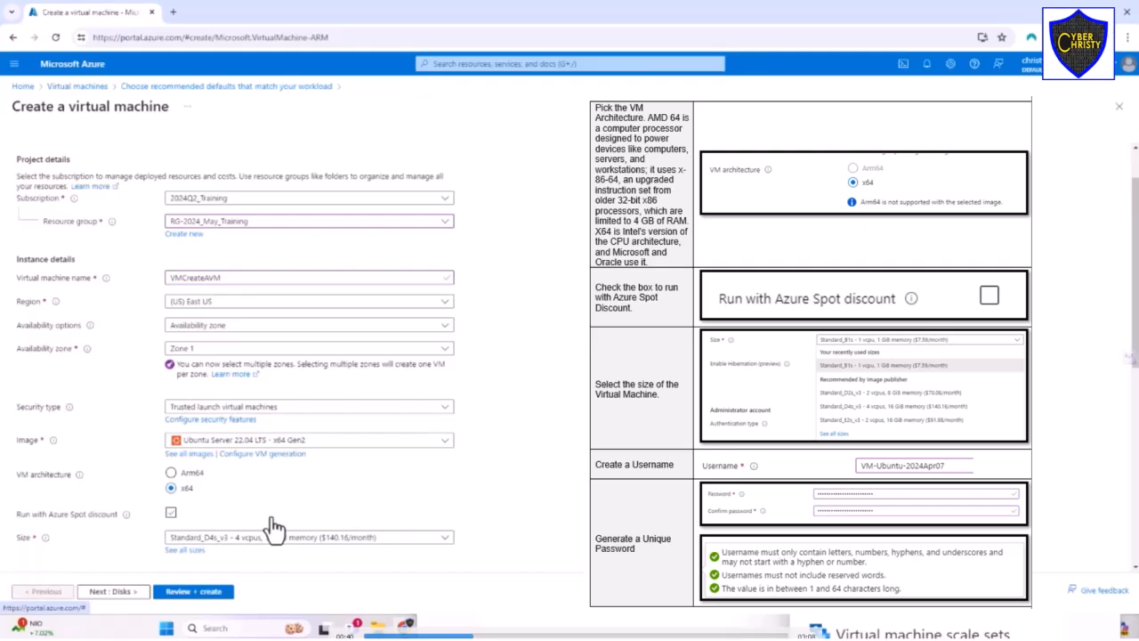
scroll(274, 527, "down", 2)
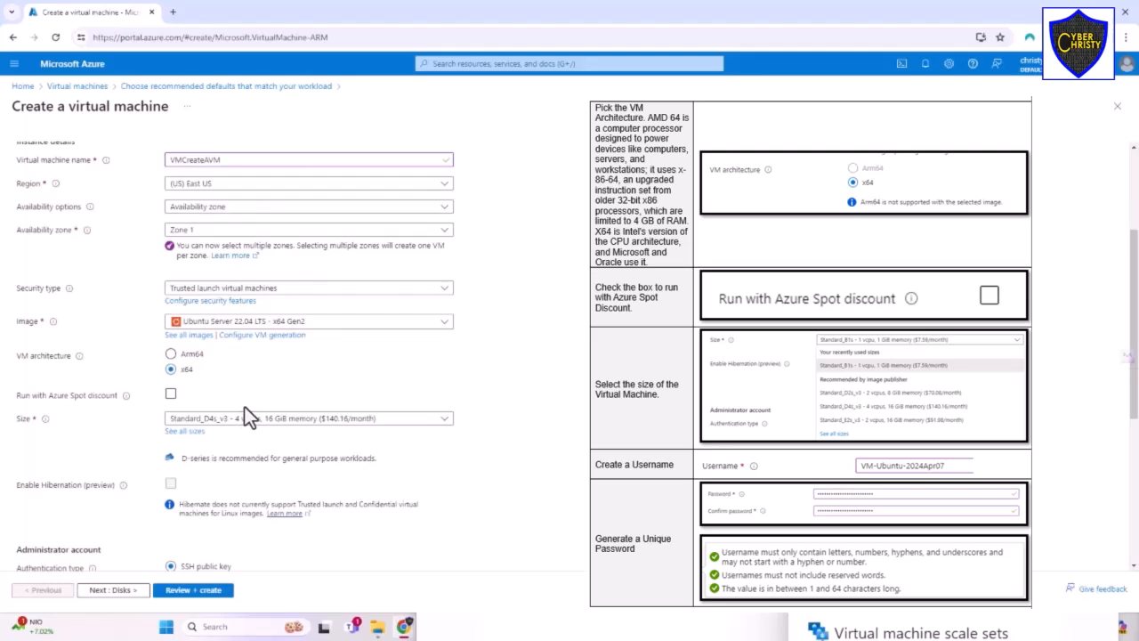
scroll(236, 448, "down", 1)
scroll(236, 448, "down", 1)
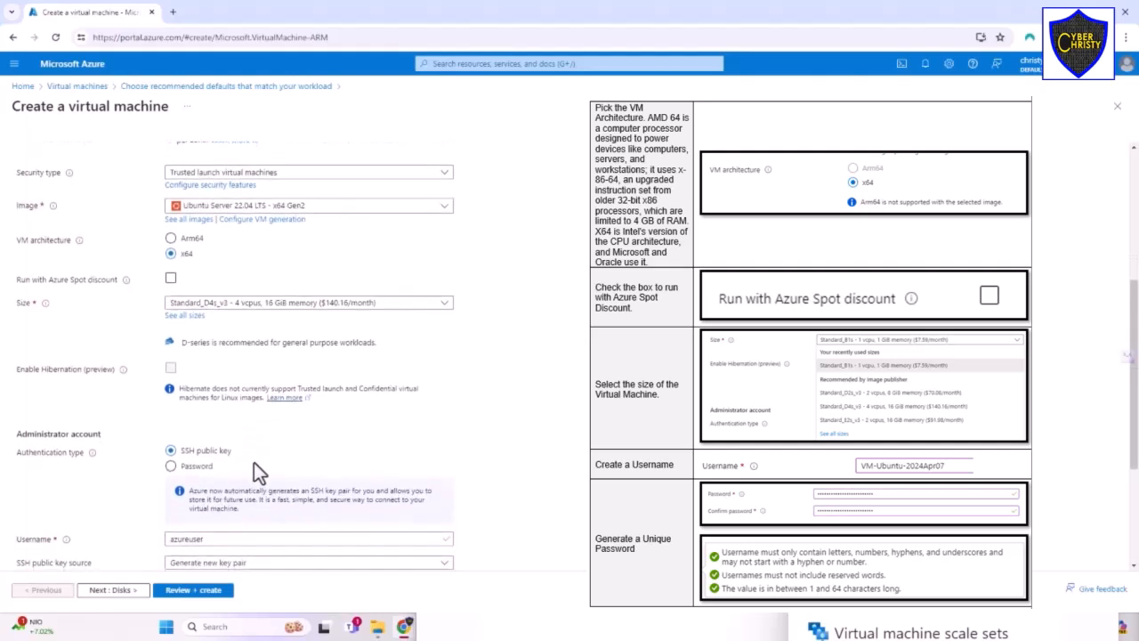
left_click(172, 465)
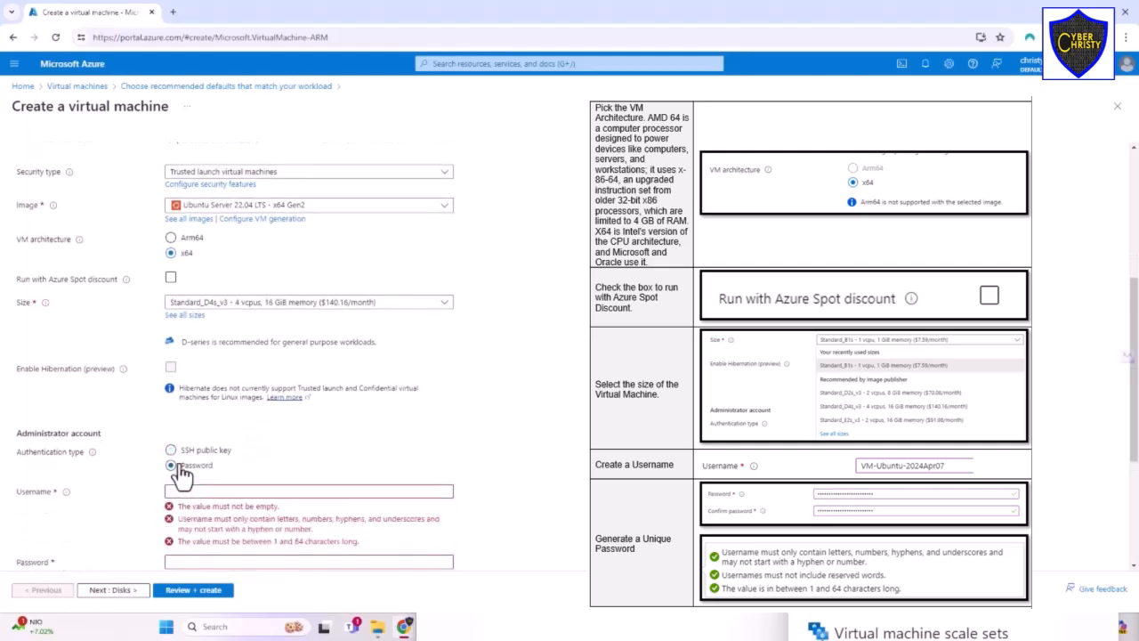
left_click(180, 491)
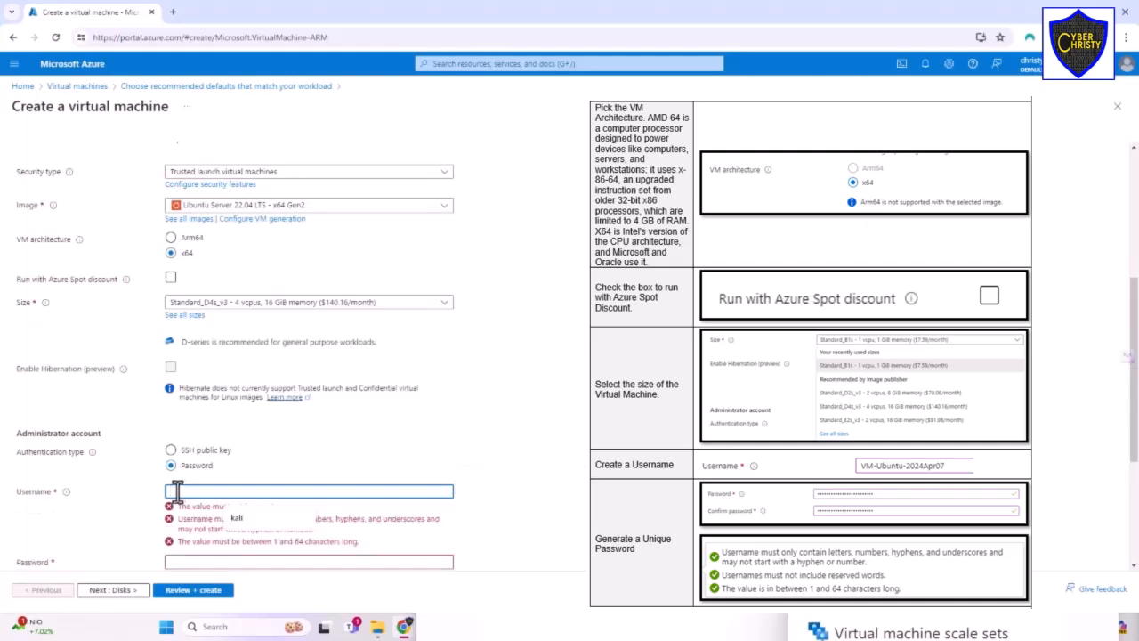
type("Ubun")
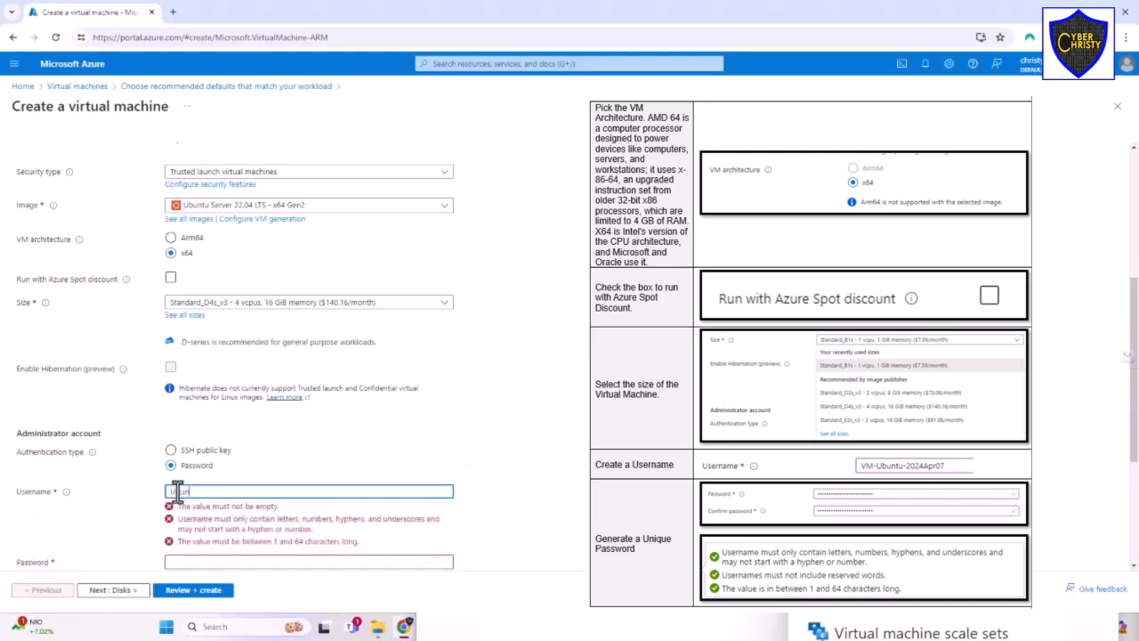
type("tuUser")
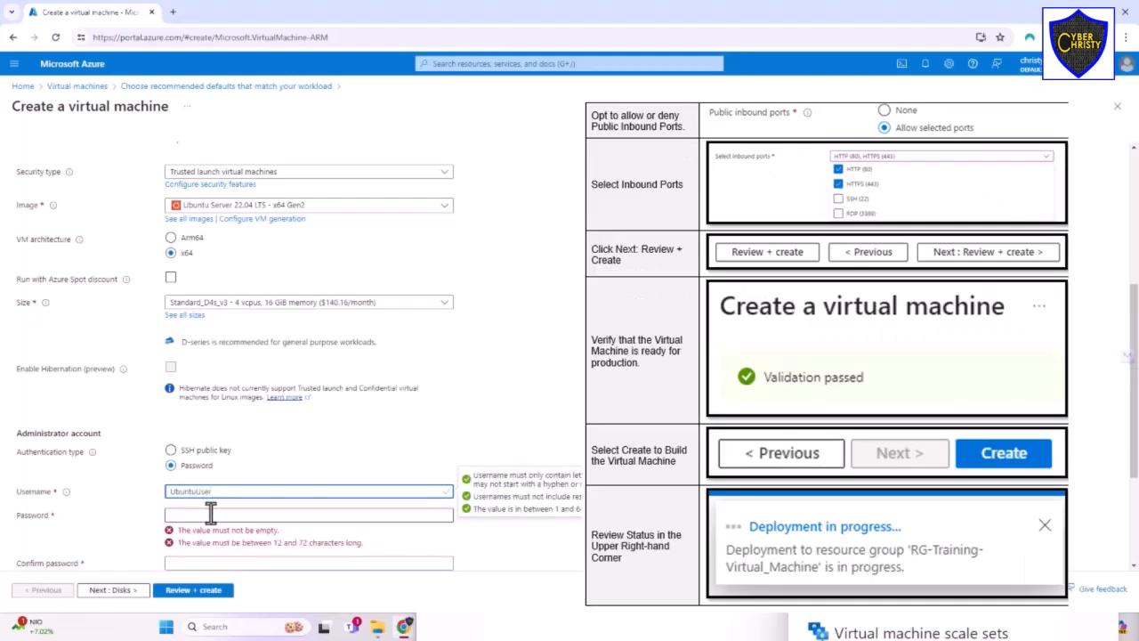
- Enter the administrator password and confirm it
left_click(211, 514)
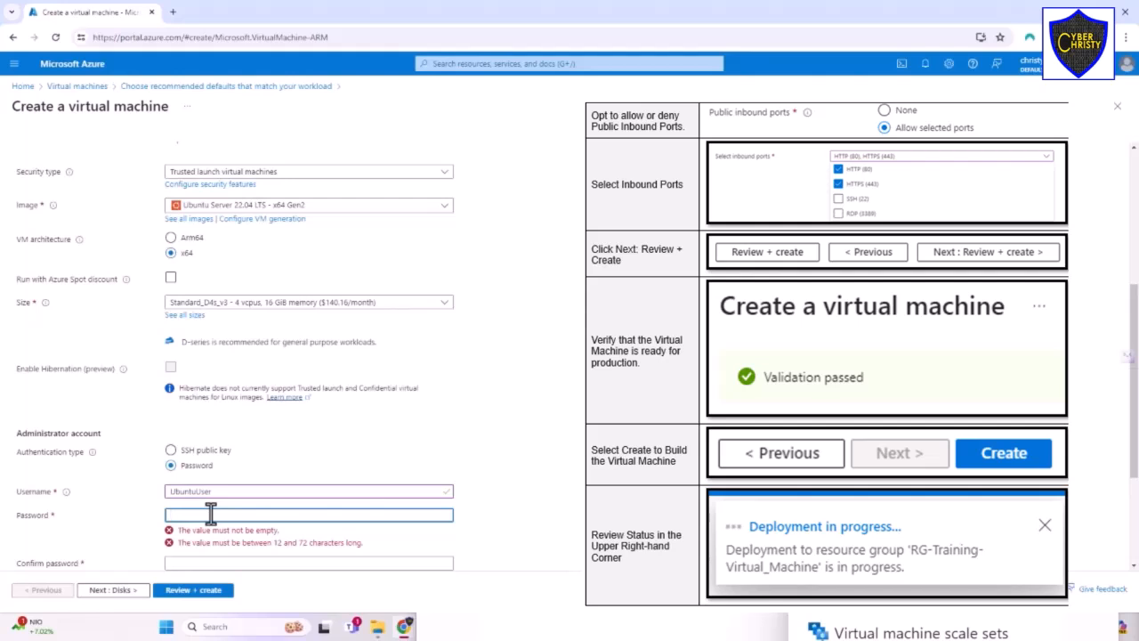
key("Tab")
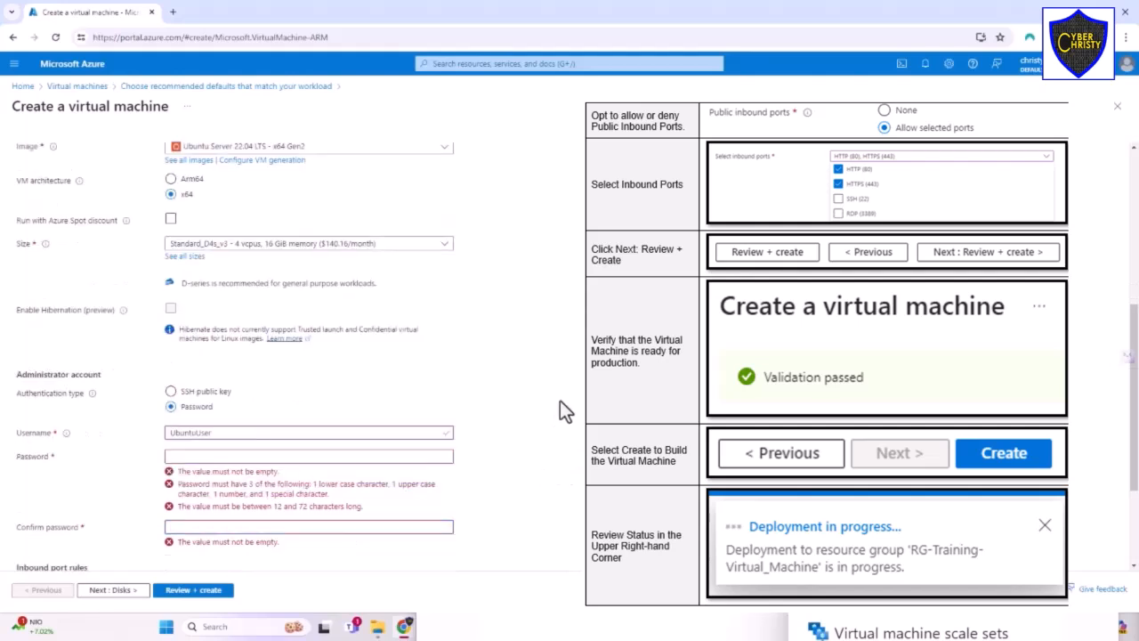
left_click(240, 456)
type("••••••")
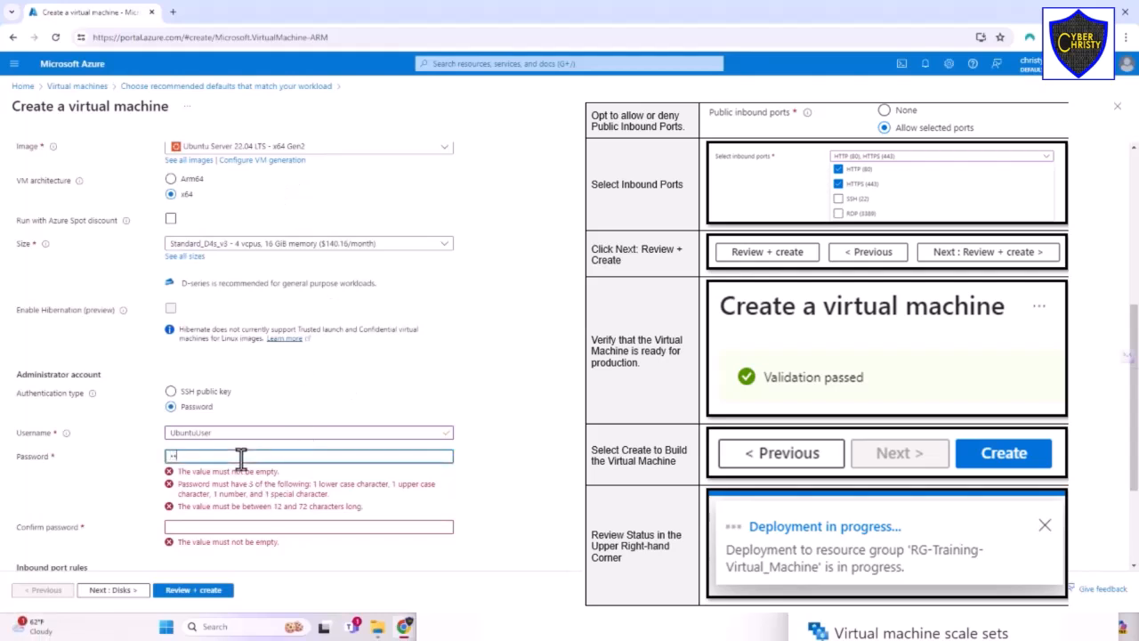
type("•••••")
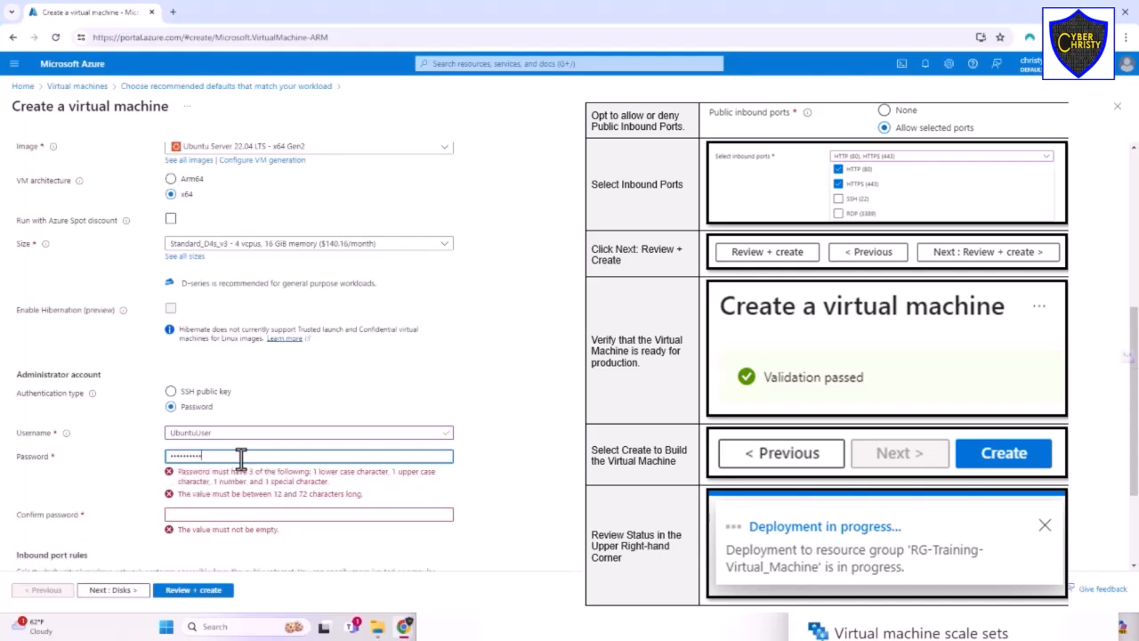
type("•")
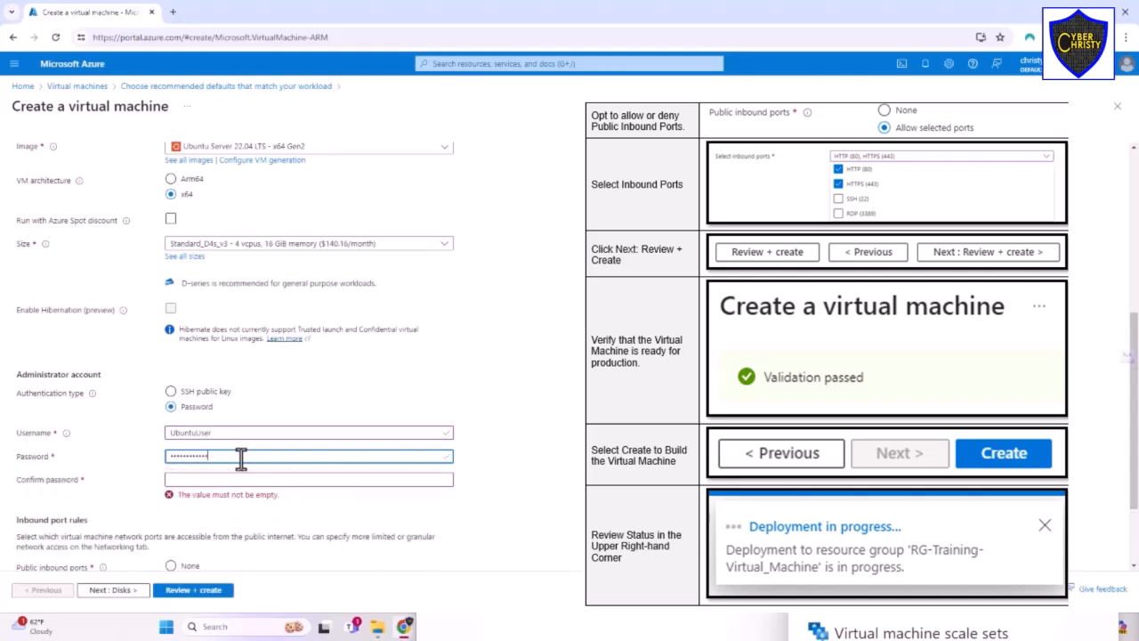
left_click(235, 479)
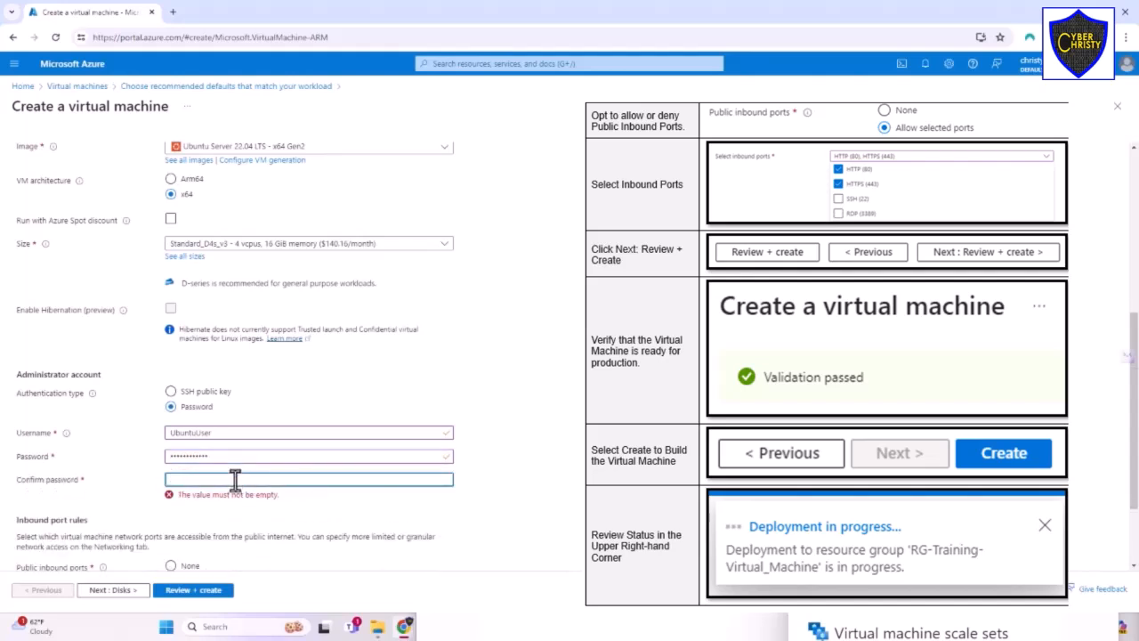
type("••••••••••••")
- Add HTTP (80) and HTTPS (443) to the allowed public inbound ports alongside SSH (22)
scroll(235, 512, "down", 2)
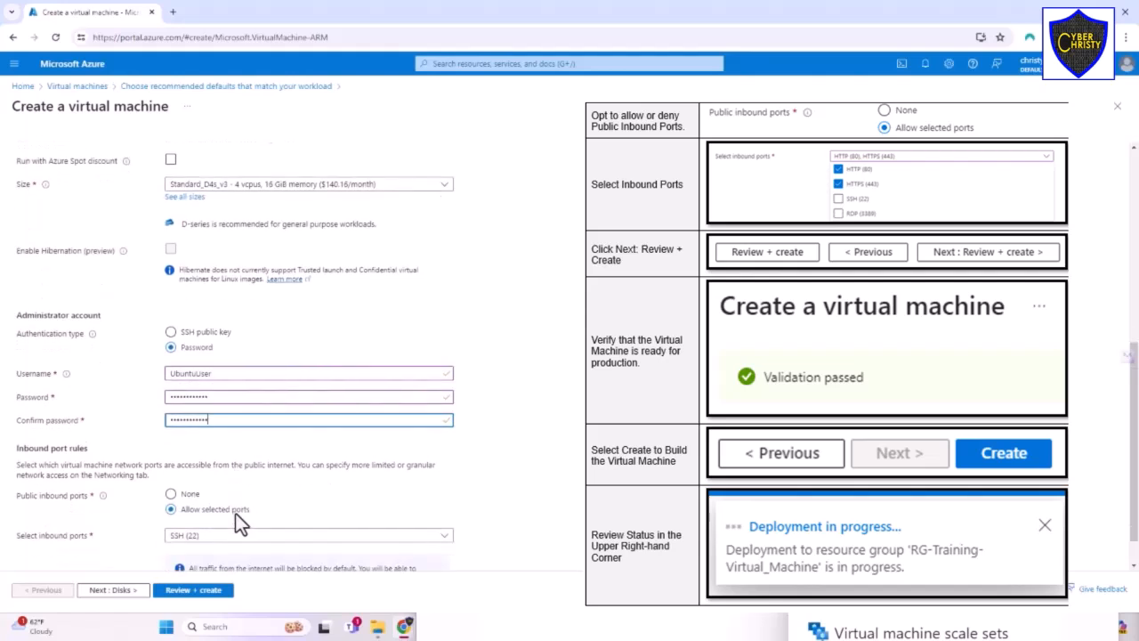
left_click(219, 501)
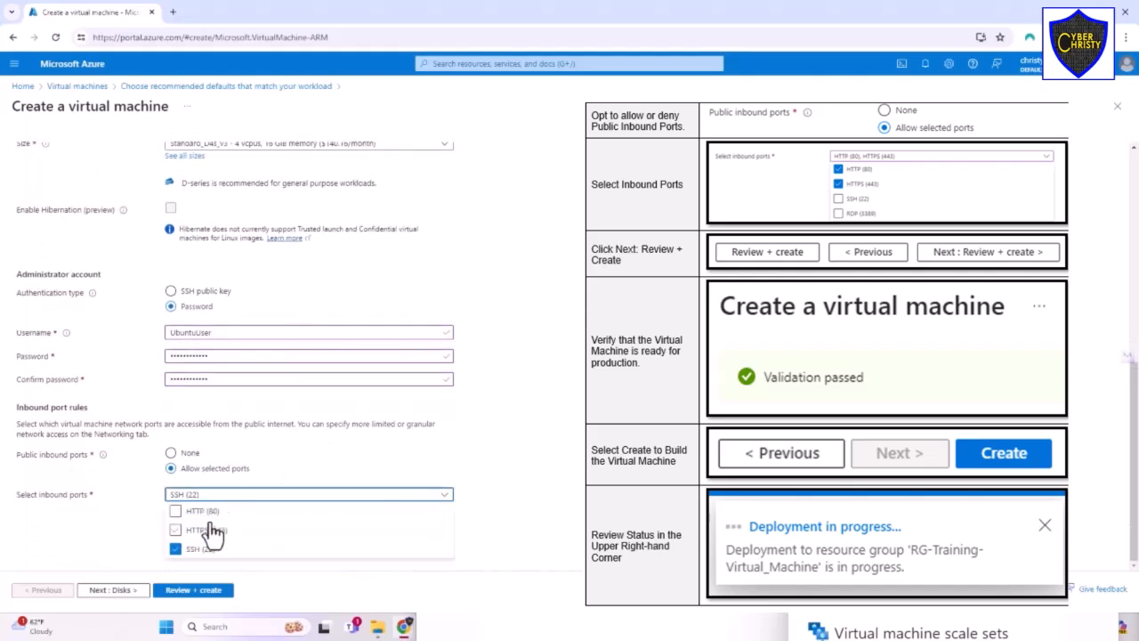
left_click(175, 511)
left_click(175, 530)
left_click(543, 499)
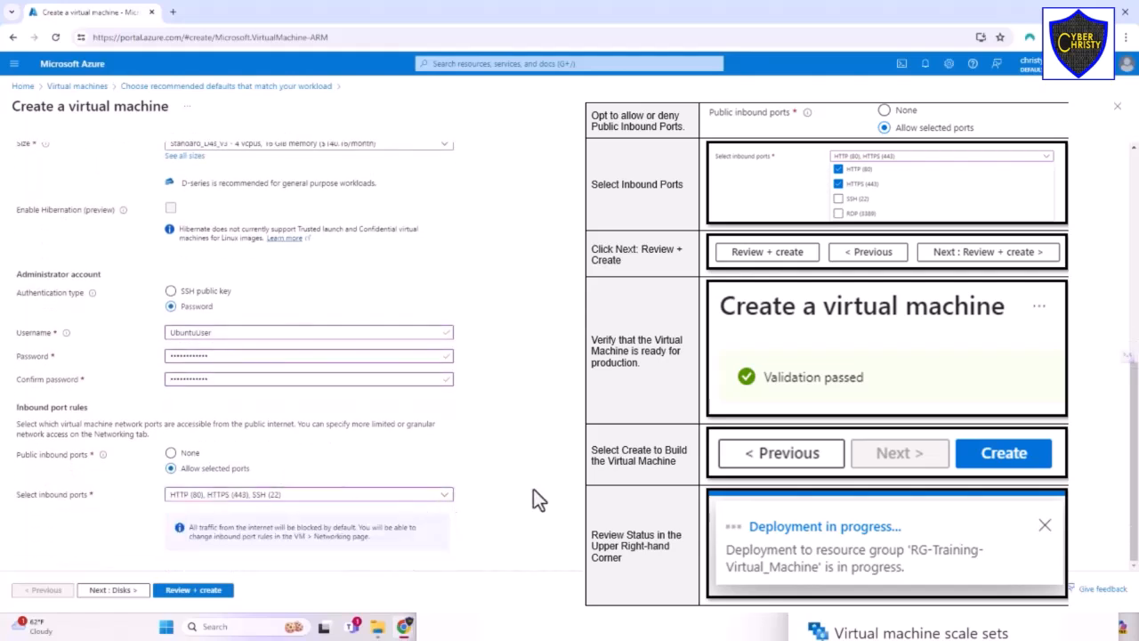
- Review and create the virtual machine, then open the deployed resource
left_click(201, 590)
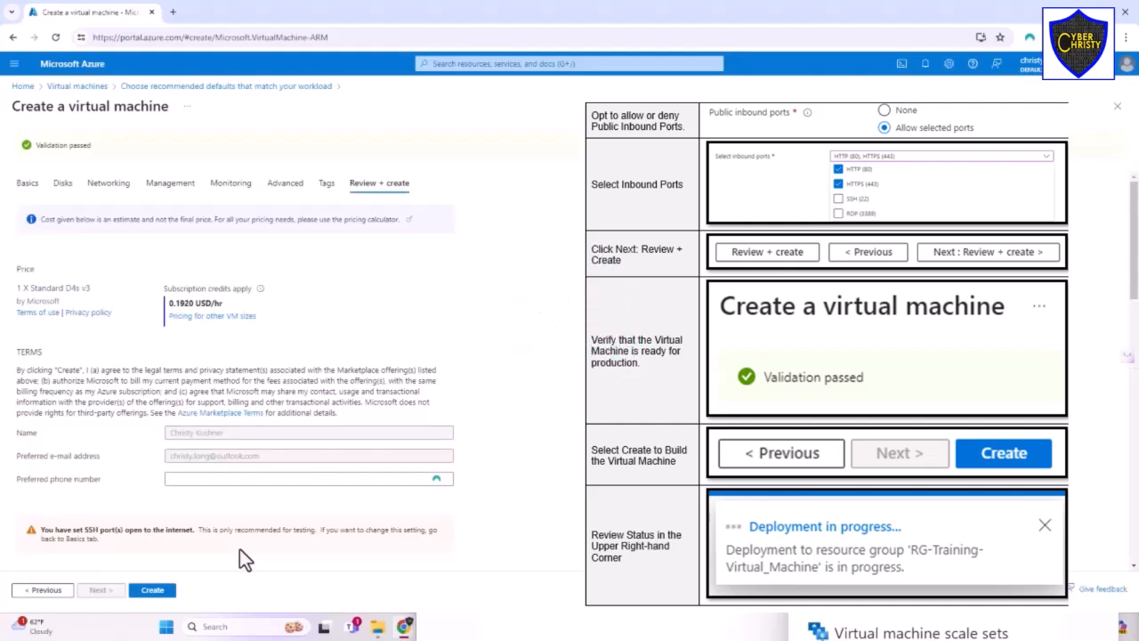
left_click(165, 593)
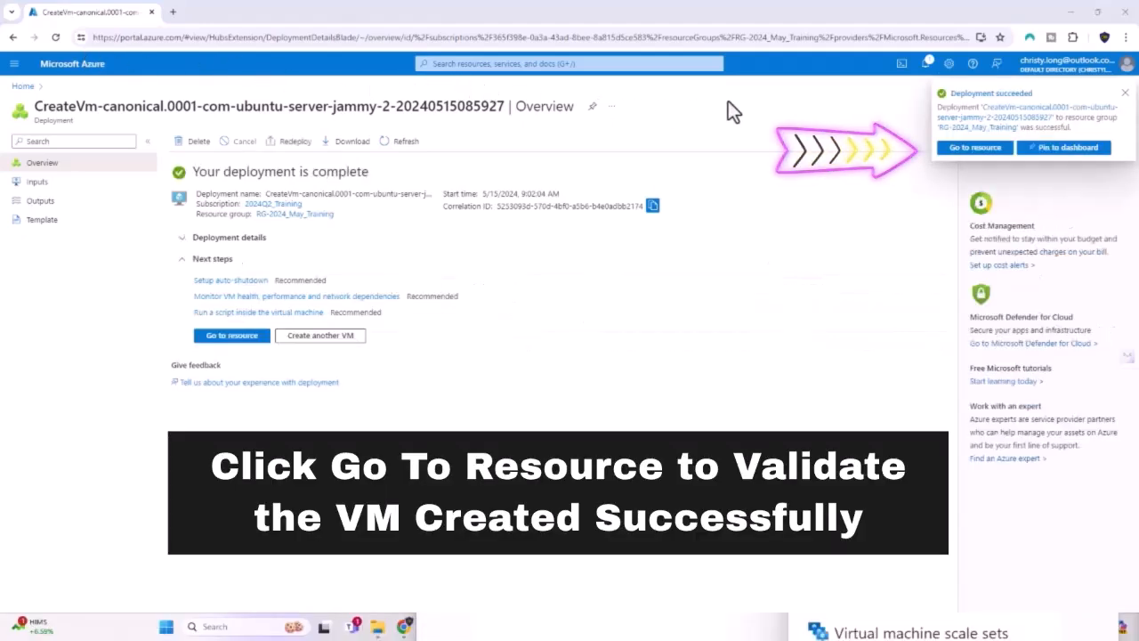
left_click(974, 148)
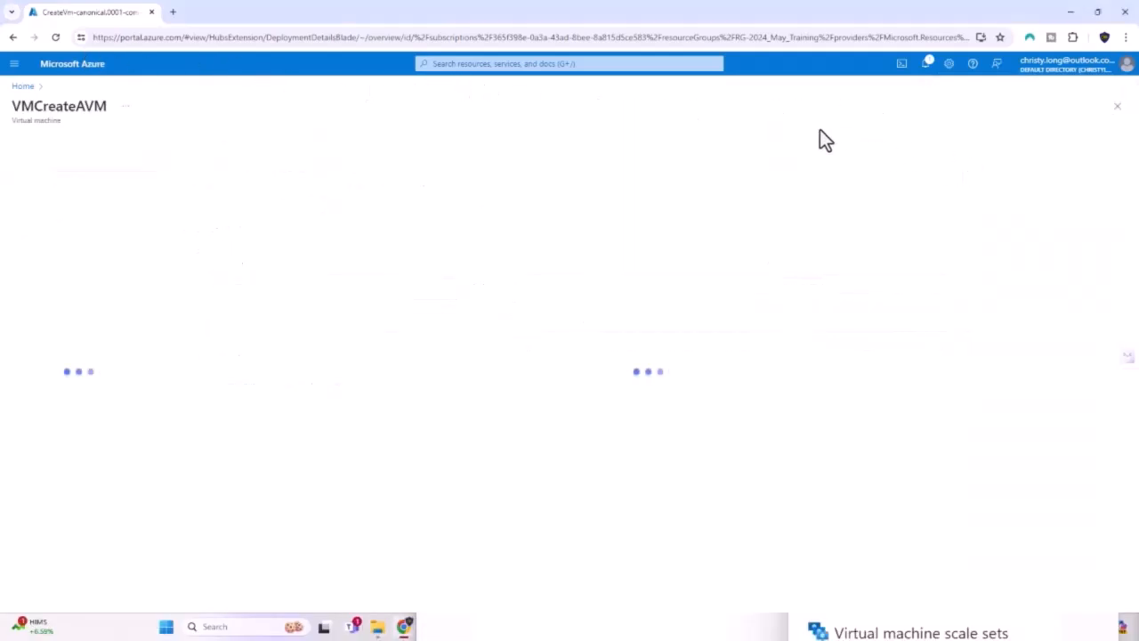